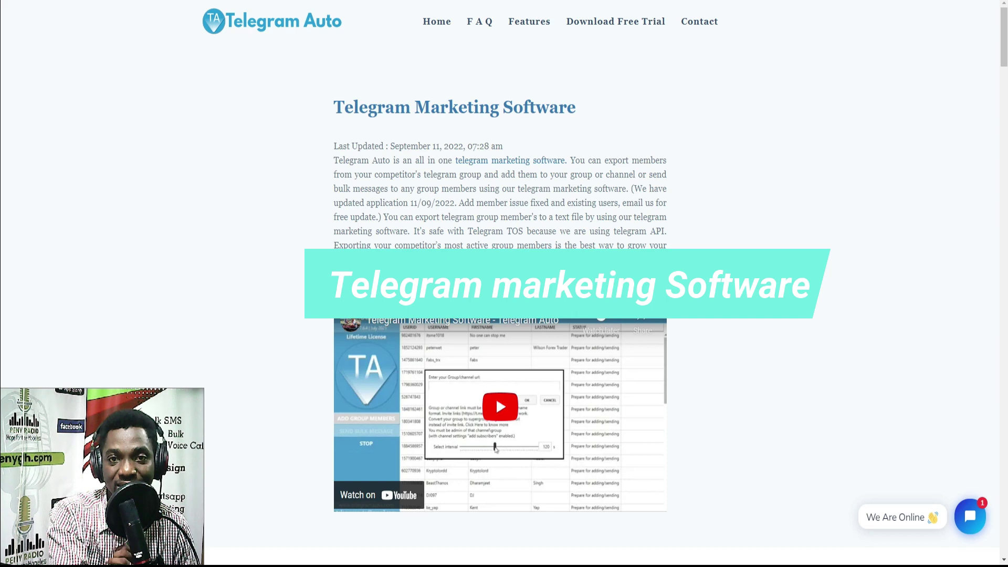
Browse the software features section of the Telegram Auto website.
scroll(804, 304, down, 5)
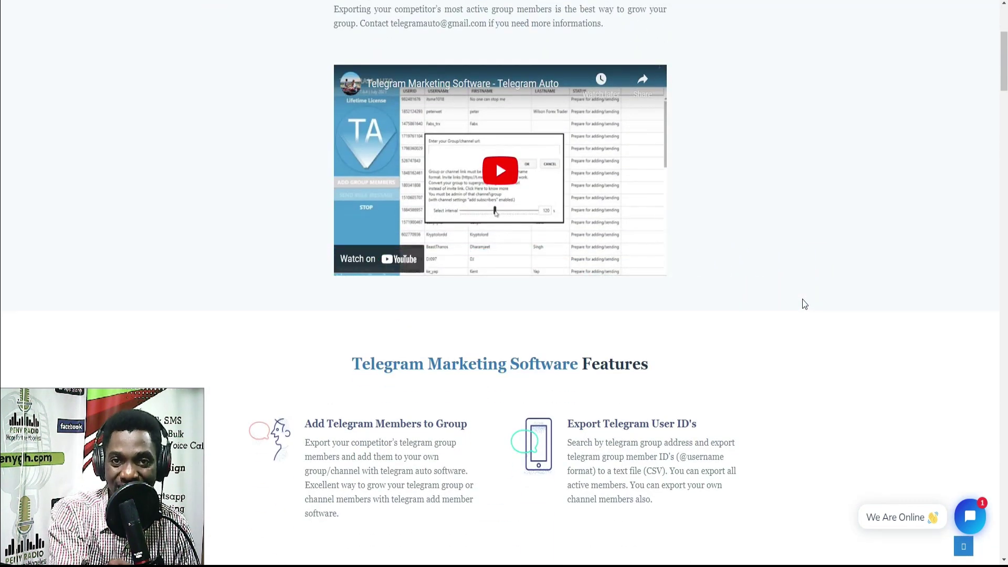
scroll(804, 303, up, 5)
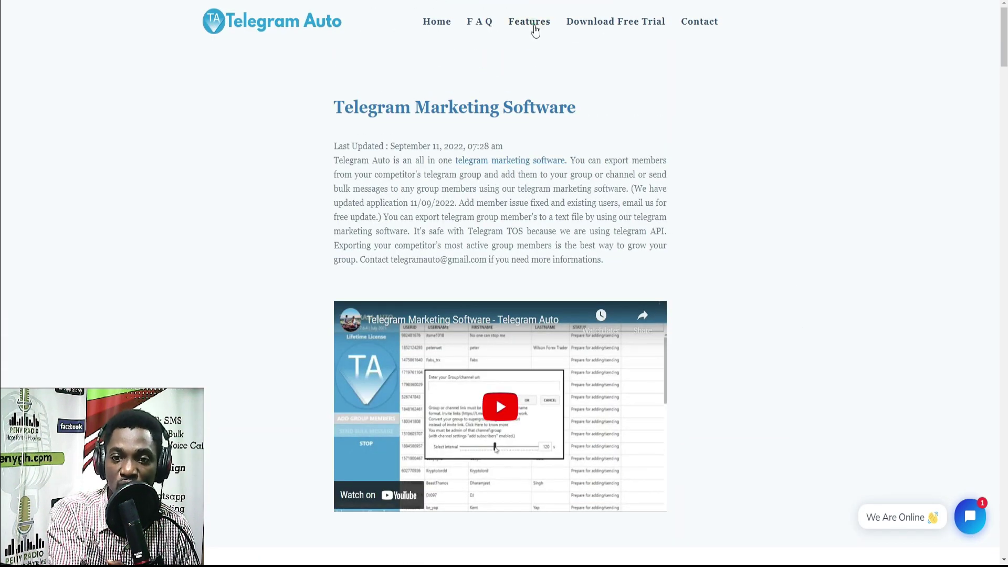
click(534, 24)
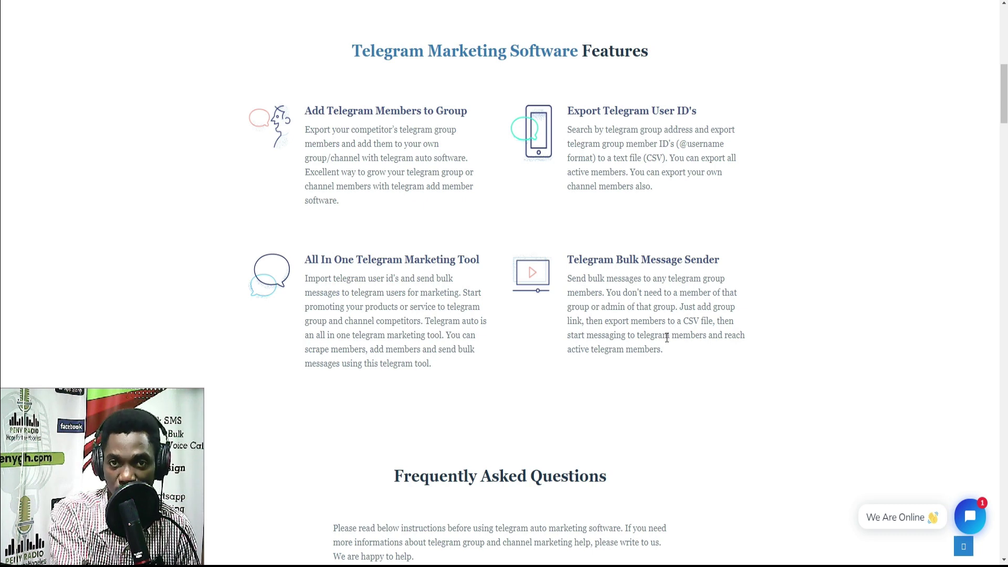
scroll(671, 347, up, 10)
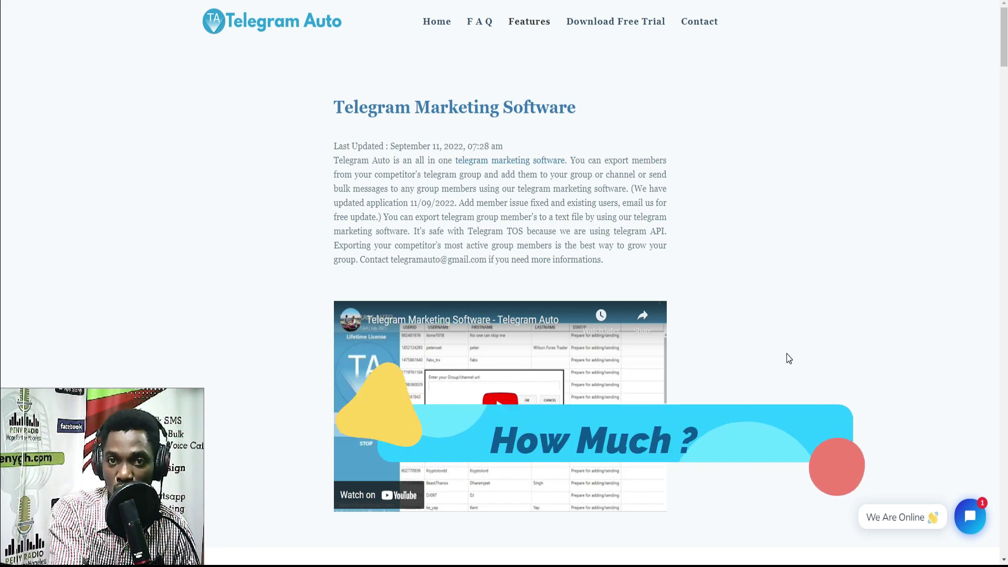
scroll(787, 358, down, 1)
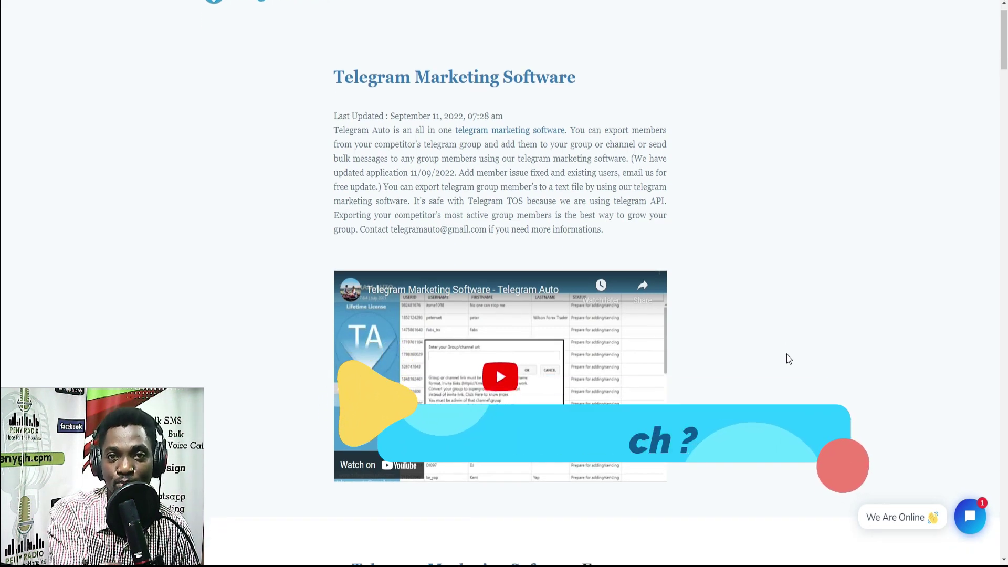
scroll(787, 359, down, 10)
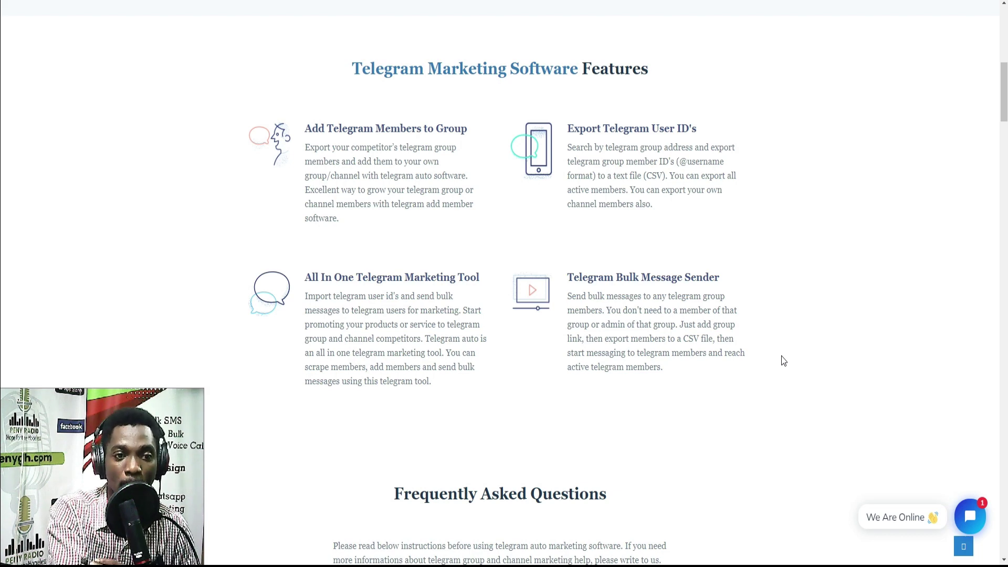
scroll(783, 361, down, 1)
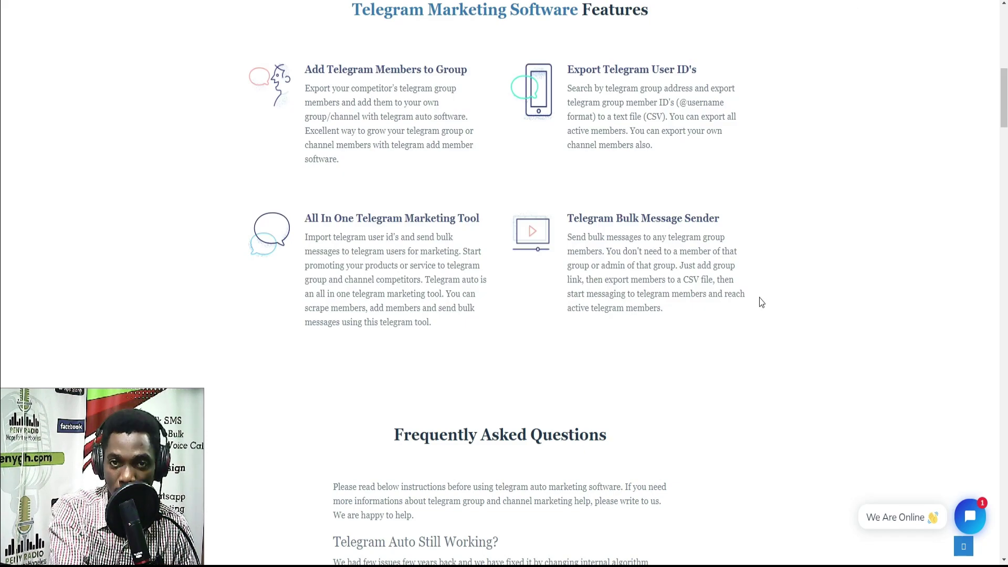
scroll(762, 303, down, 3)
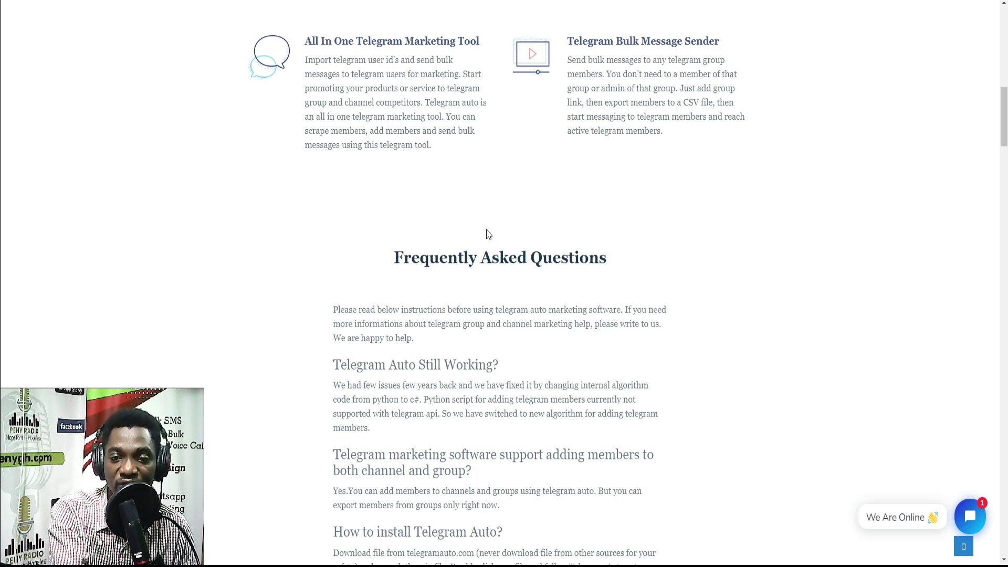
scroll(608, 300, down, 2)
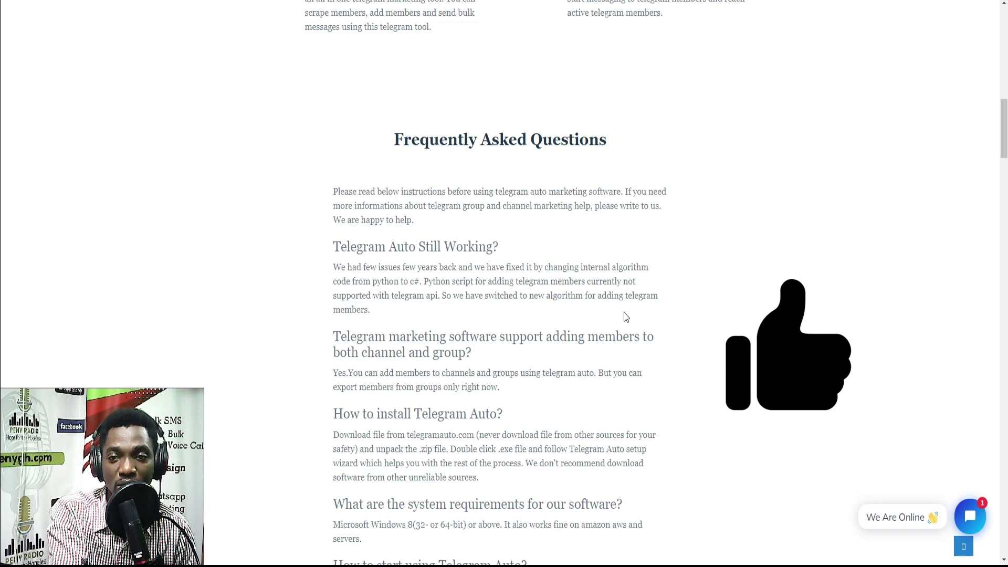
Go to the software download section and bring up the free trial download form.
scroll(624, 313, up, 10)
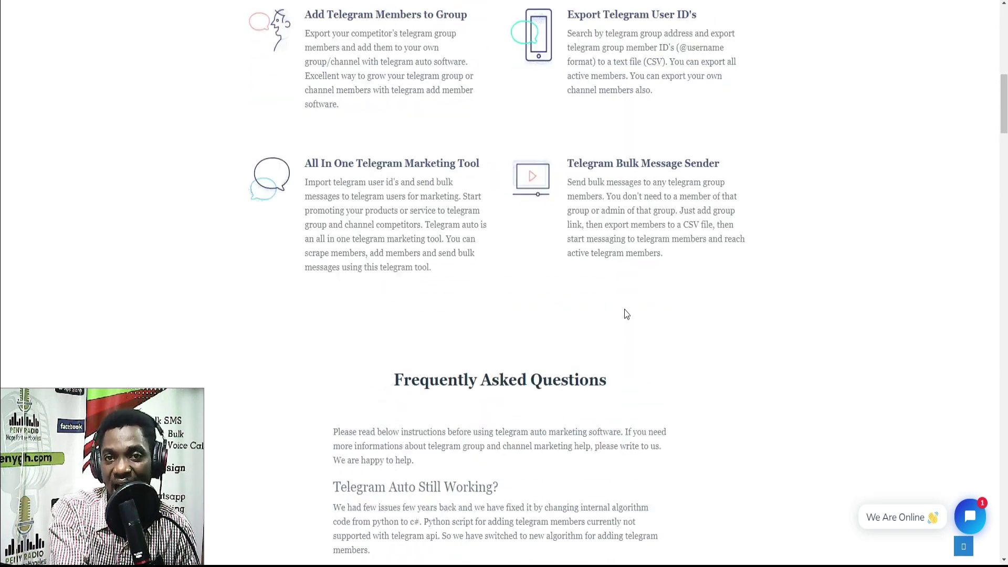
scroll(626, 314, up, 4)
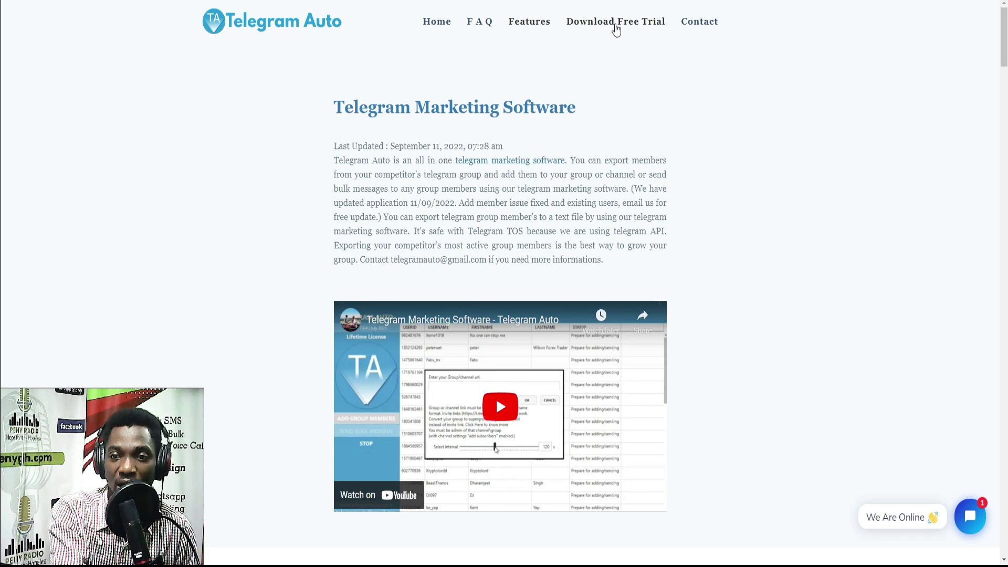
click(615, 23)
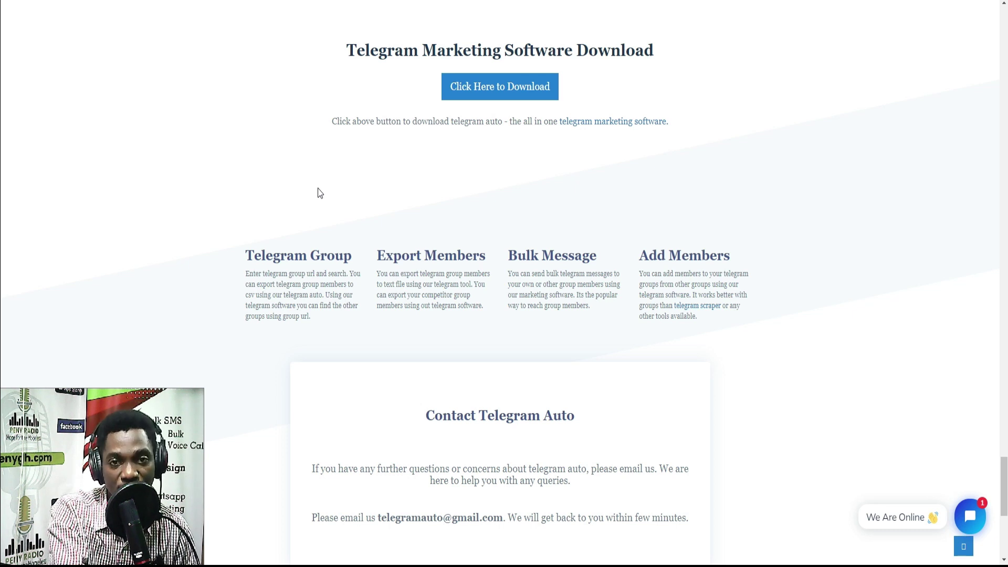
click(491, 91)
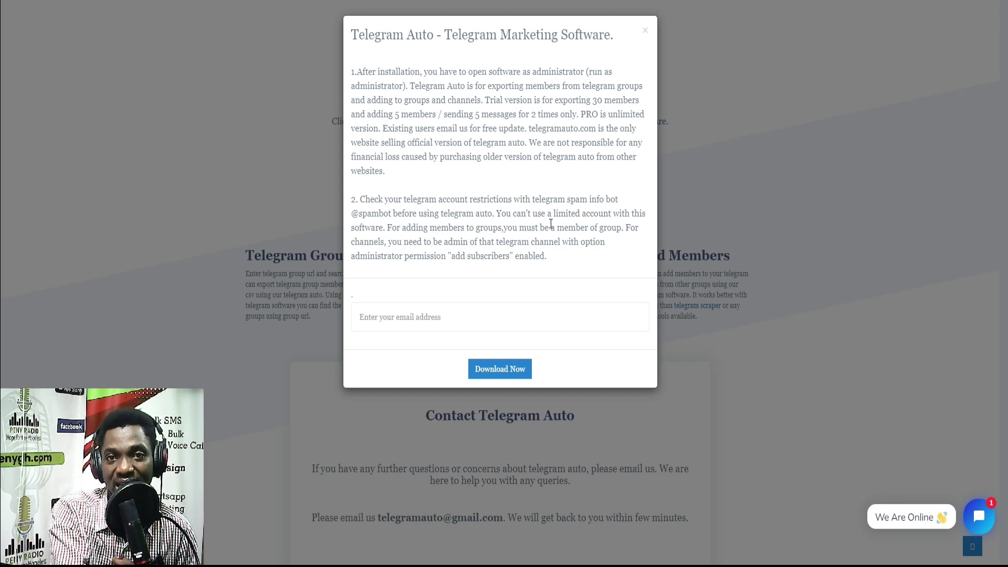
Download the trial installer using a saved email address, then close the download notice.
click(438, 315)
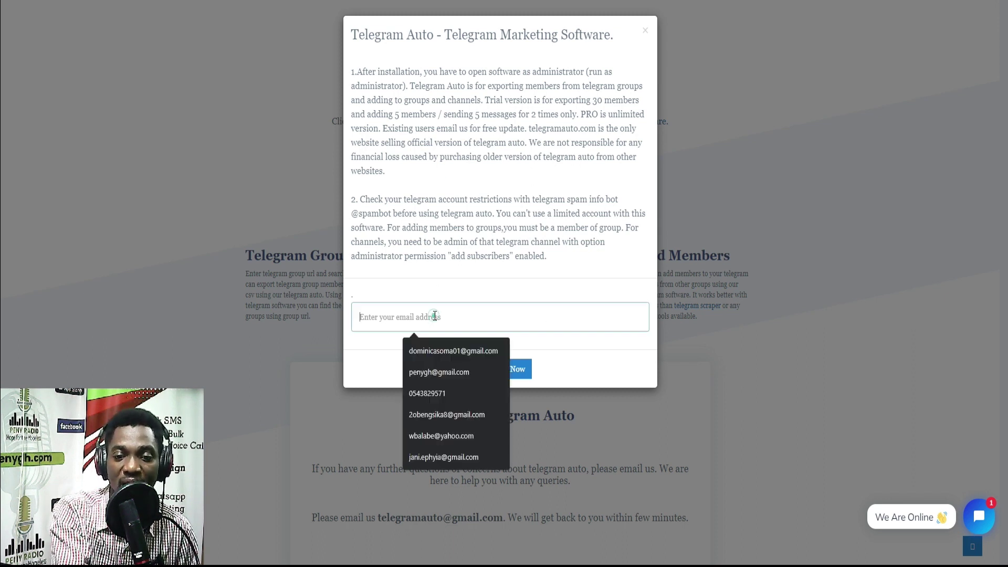
click(436, 373)
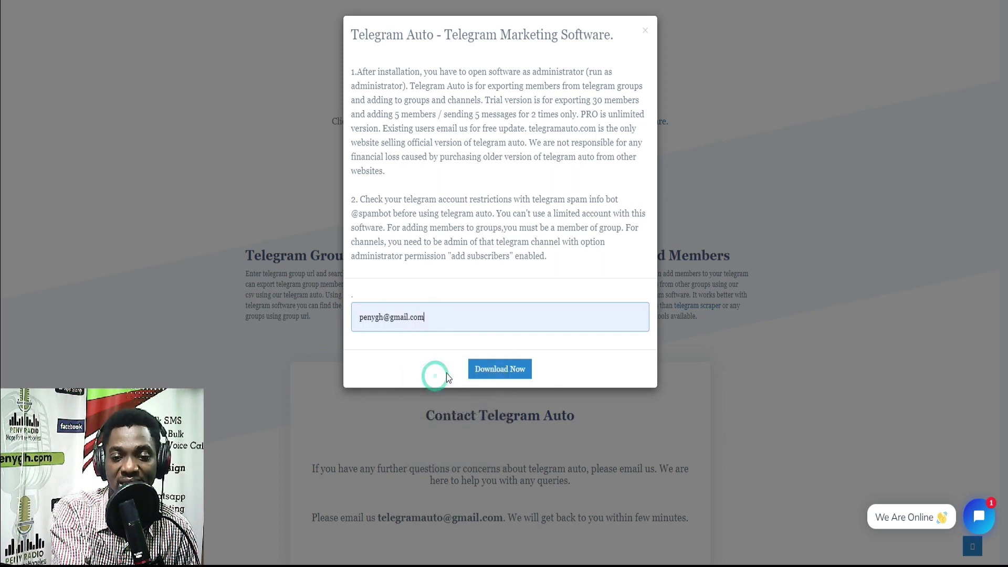
click(490, 368)
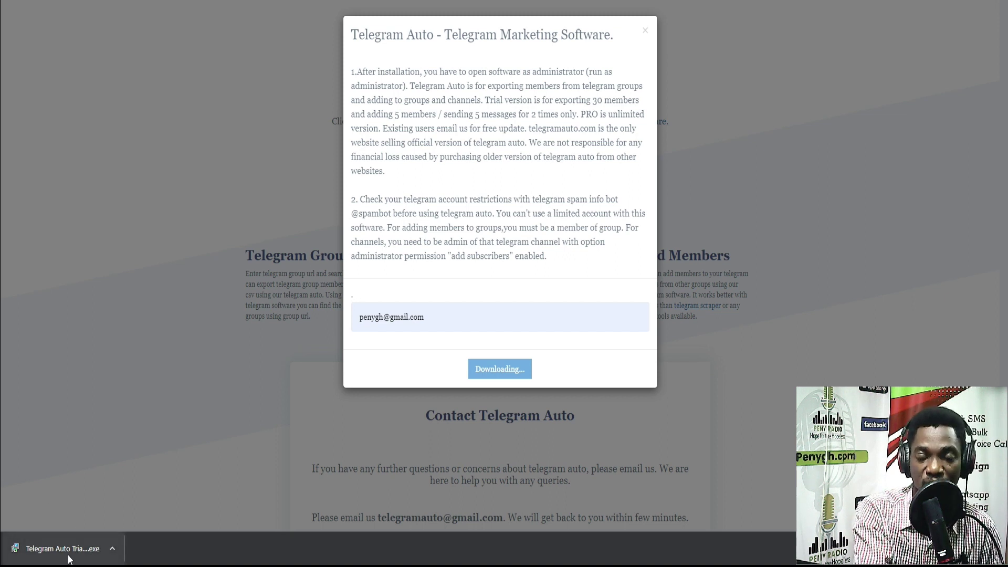
click(645, 31)
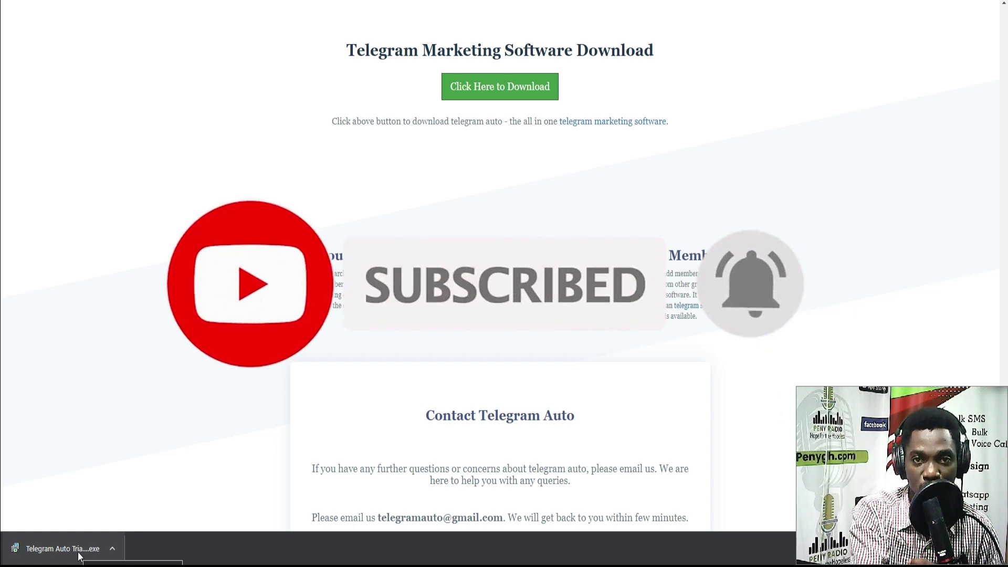
Install Telegram Auto Trial for all users, launch it, and dismiss the run-as-admin warning.
click(79, 555)
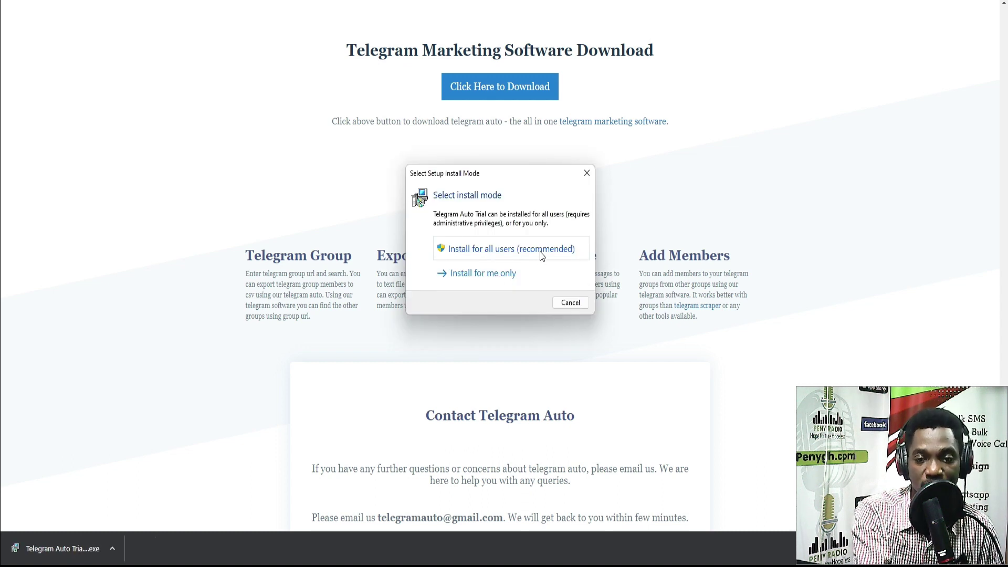
click(512, 251)
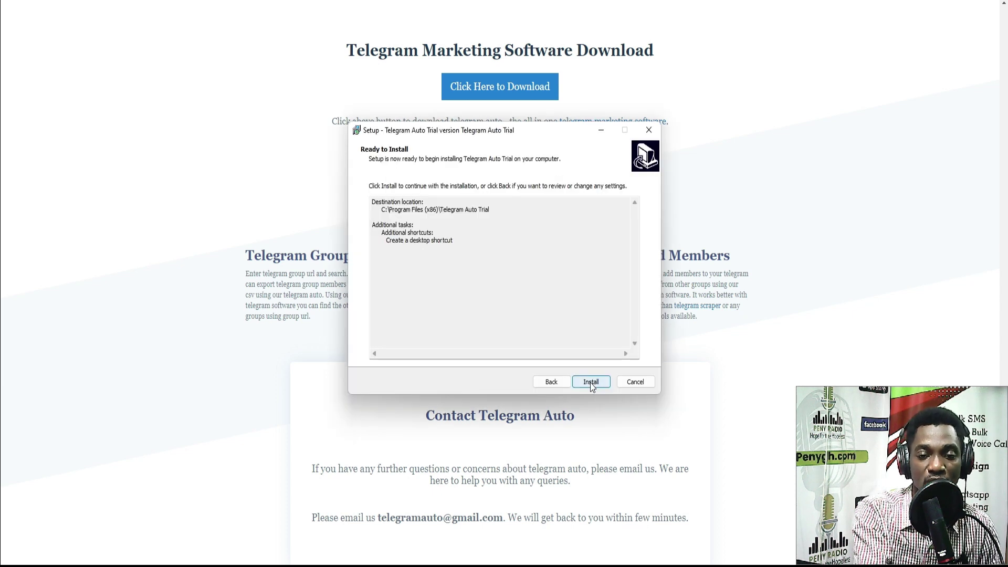
click(591, 382)
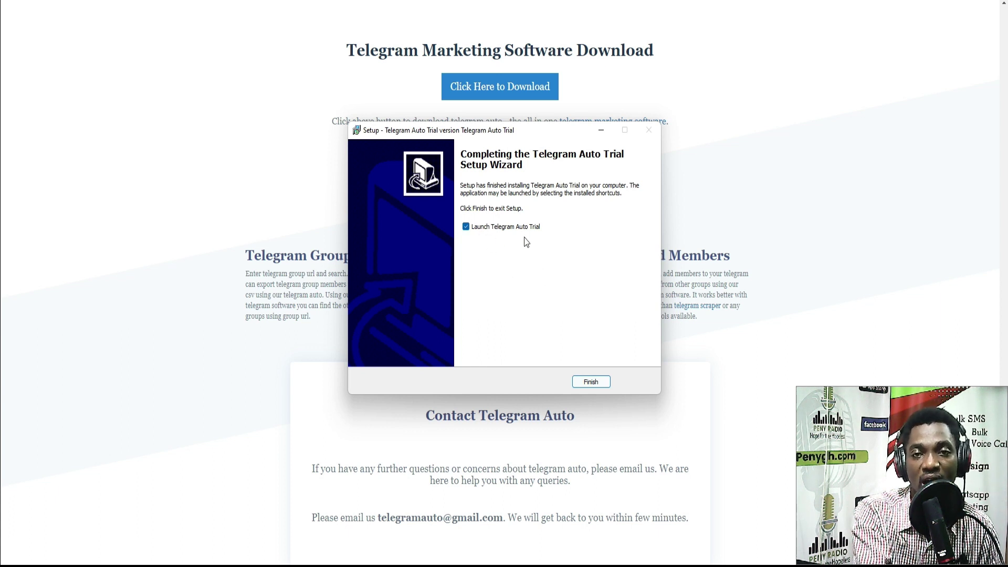
click(596, 382)
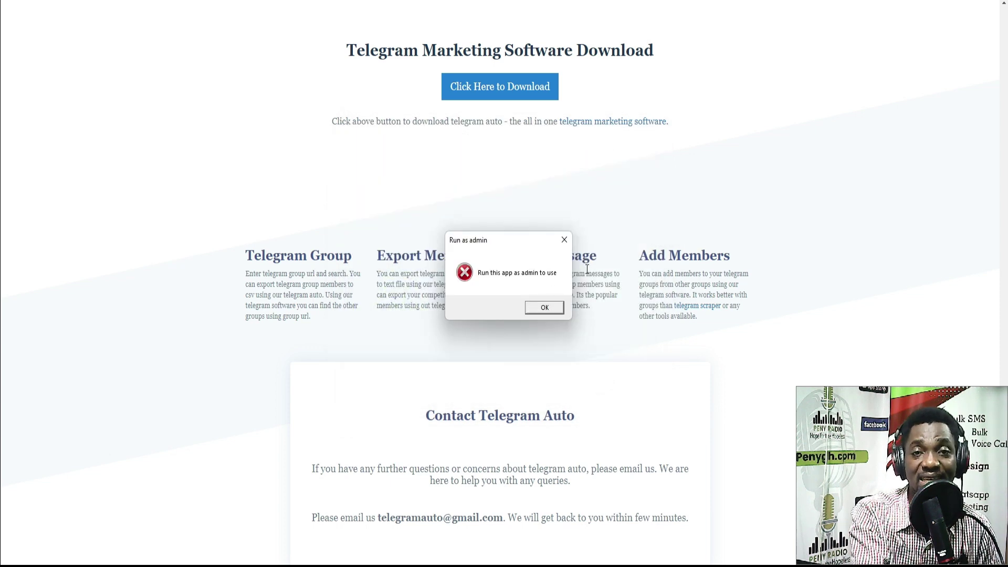
click(546, 308)
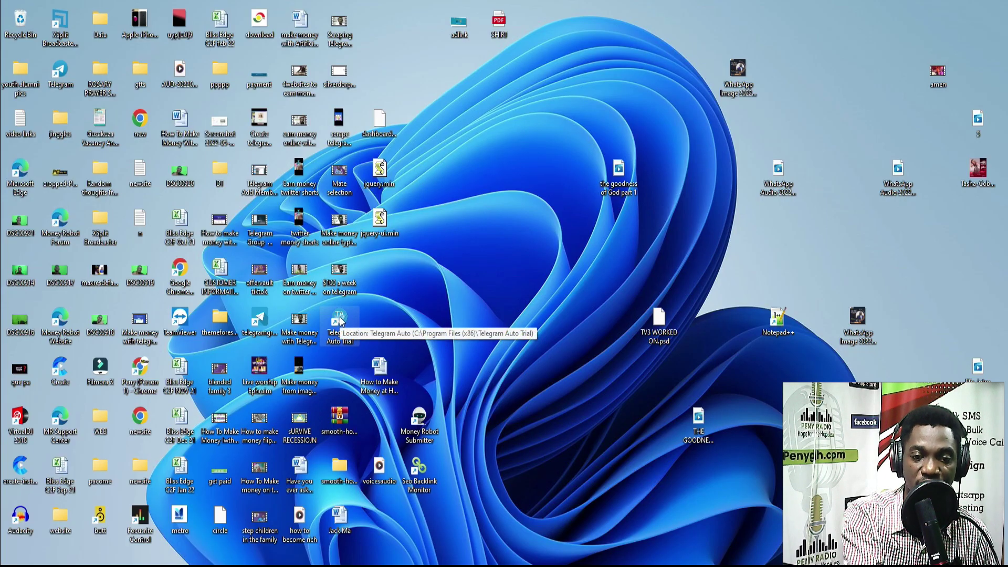
Run Telegram Auto Trial as administrator from its desktop shortcut and start ADD GROUP MEMBERS.
right_click(340, 322)
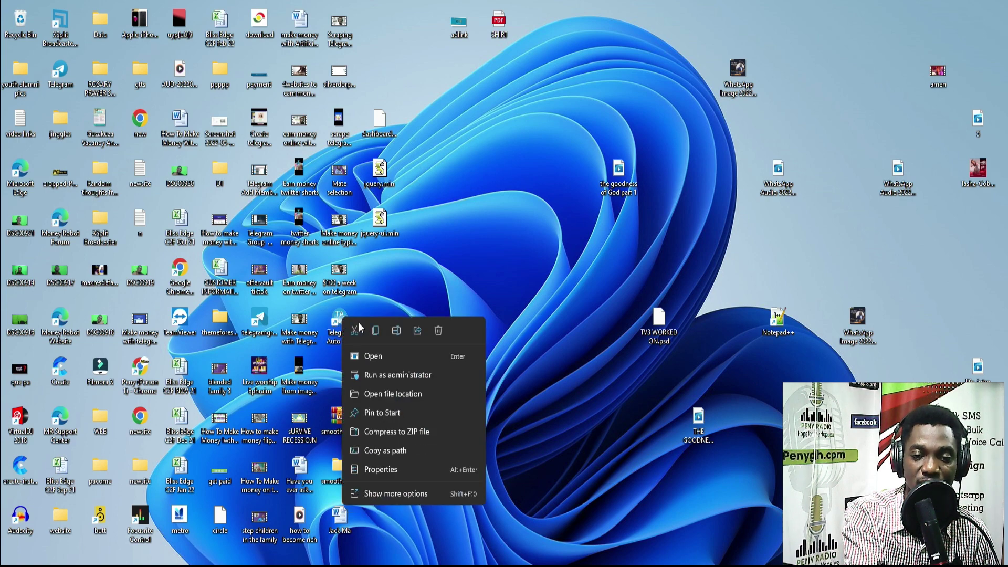
click(399, 374)
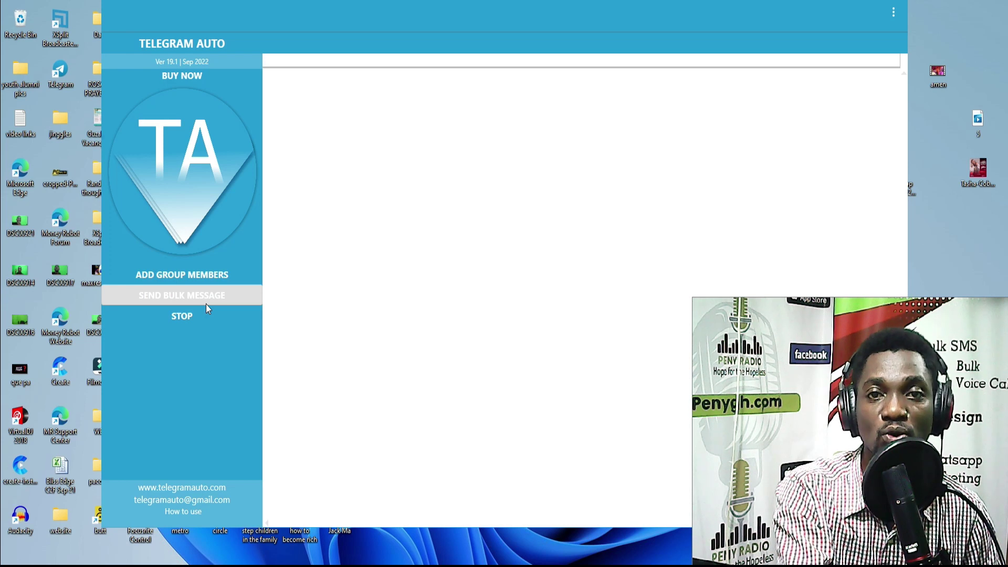
click(201, 278)
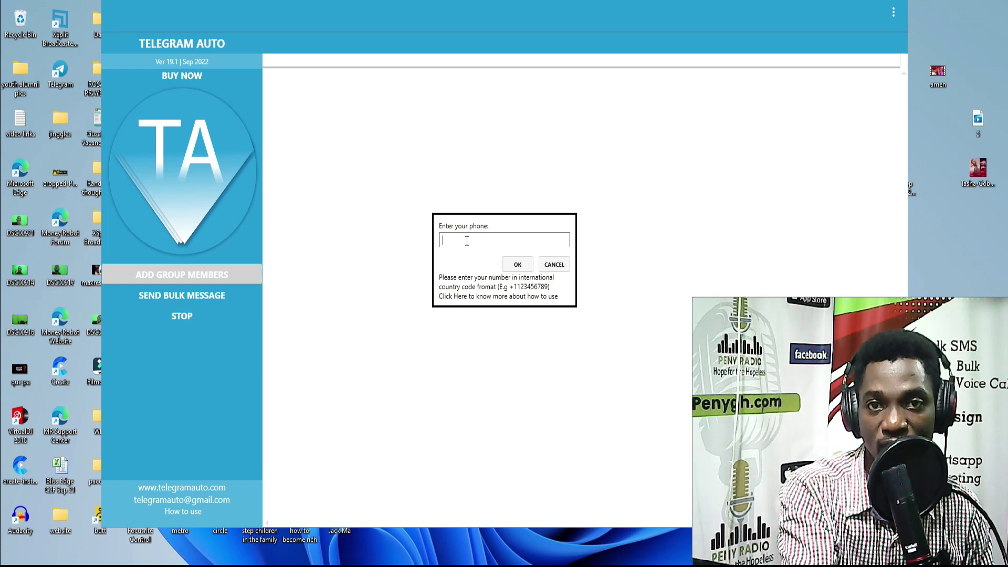
Log in with the account's phone number and the login code copied from Telegram.
key(ctrl+v)
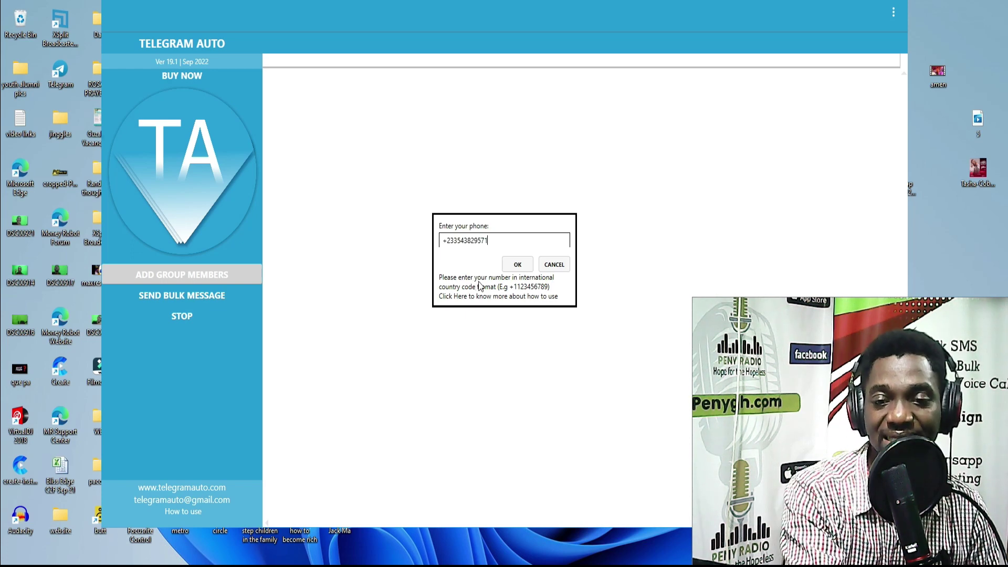
click(531, 263)
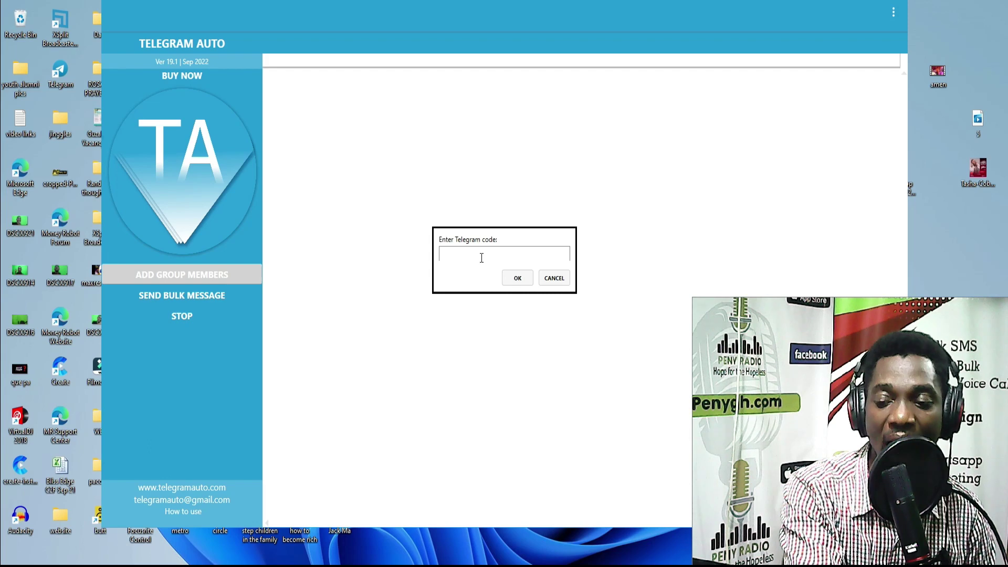
key(alt+Tab)
right_click(462, 322)
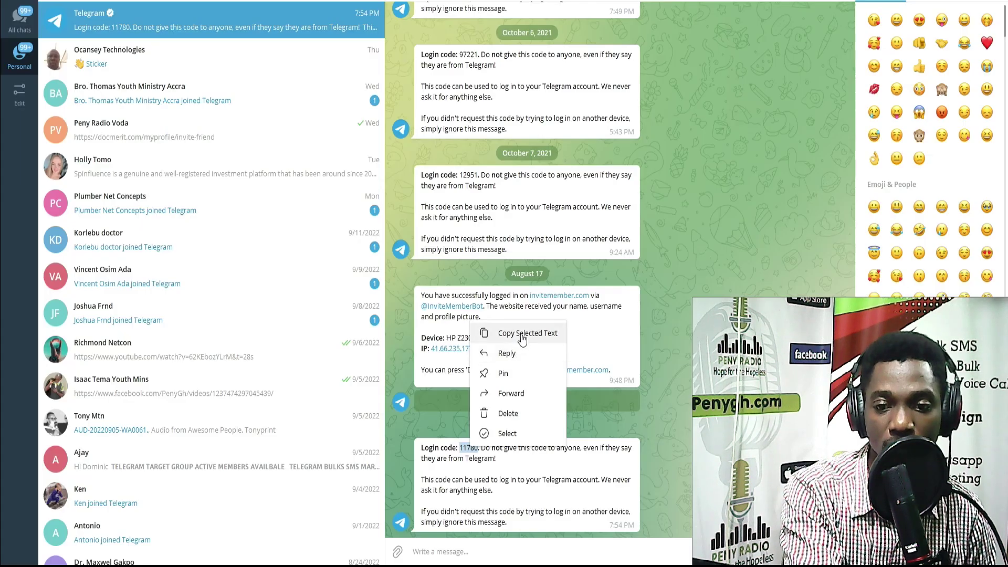
click(495, 333)
key(alt+Tab)
right_click(477, 256)
click(500, 300)
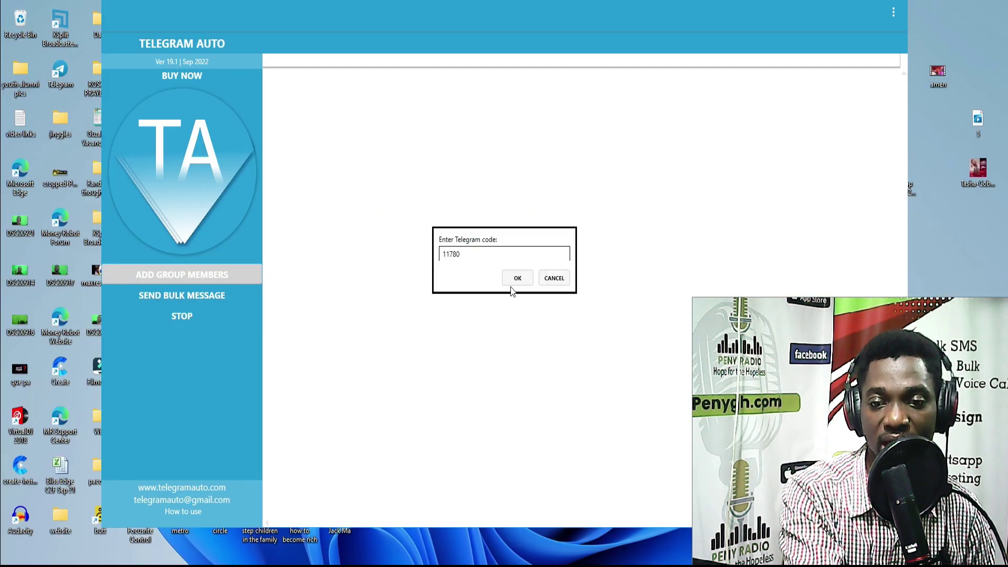
click(517, 279)
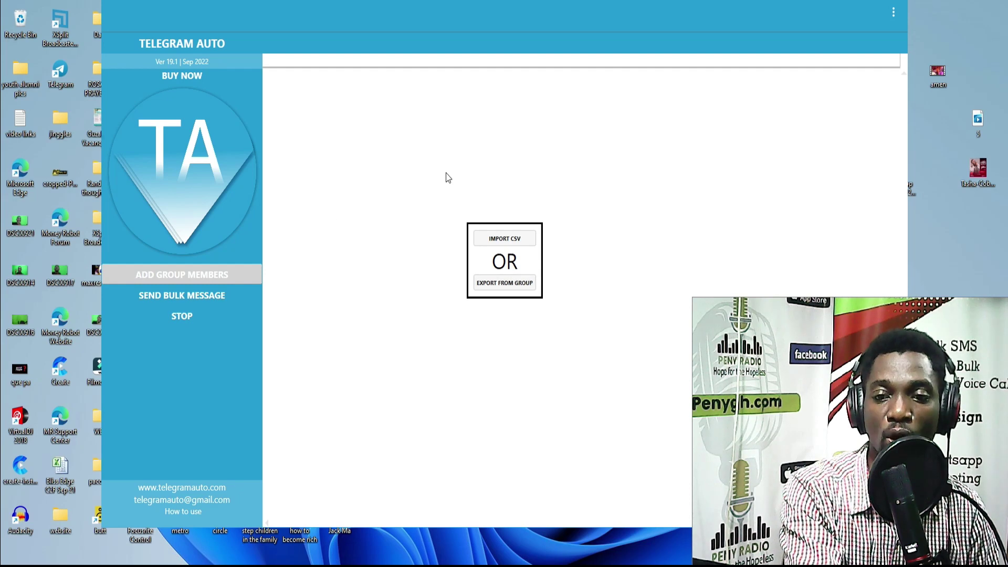
Copy the Earn Money Online Free channel's t.me link from All chats and return to Telegram Auto.
click(499, 244)
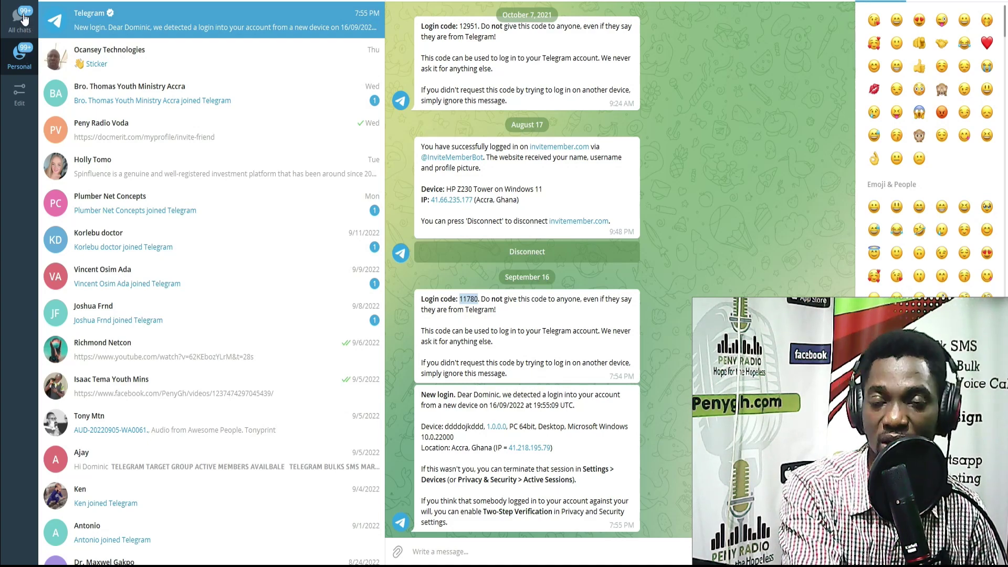
click(24, 19)
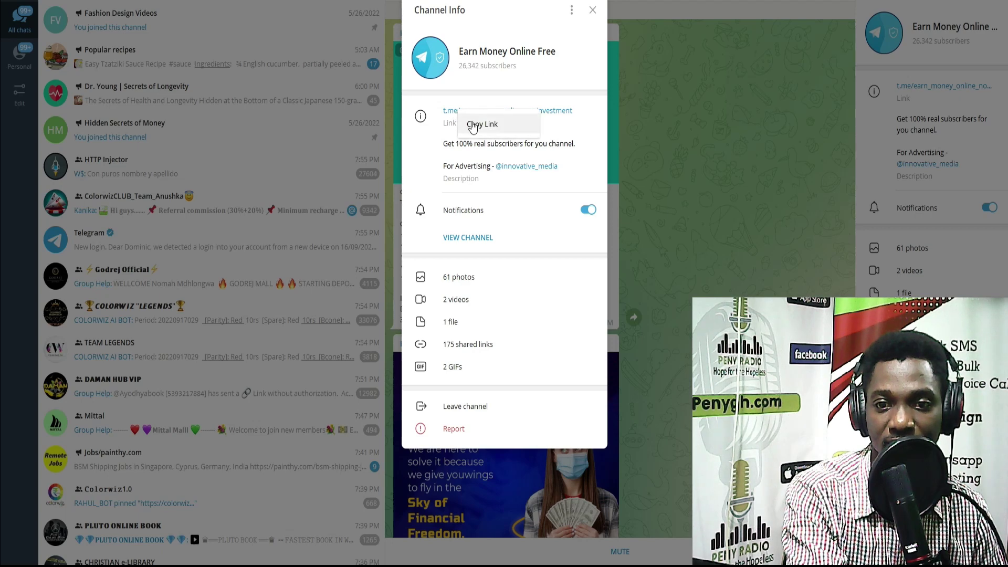
click(472, 123)
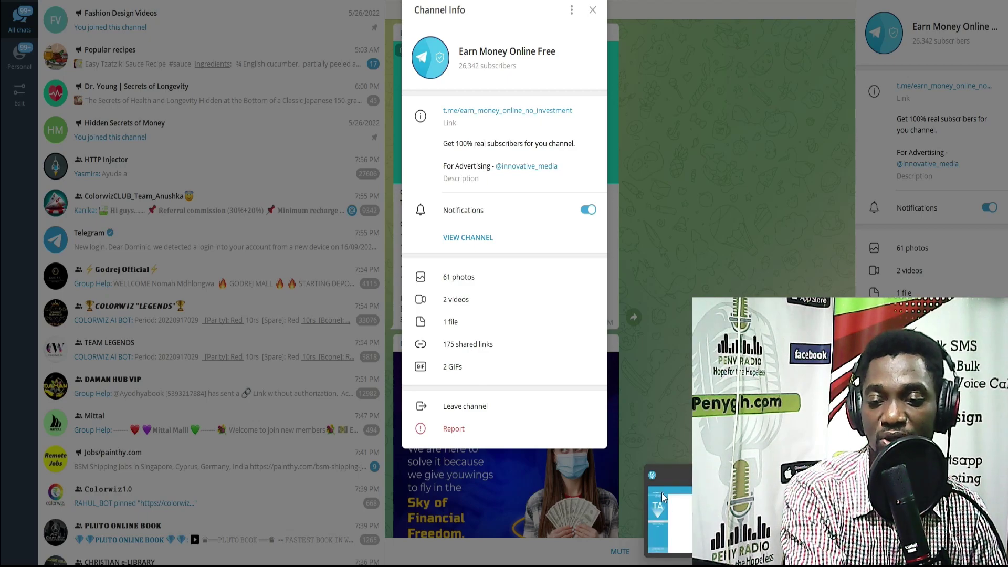
click(676, 506)
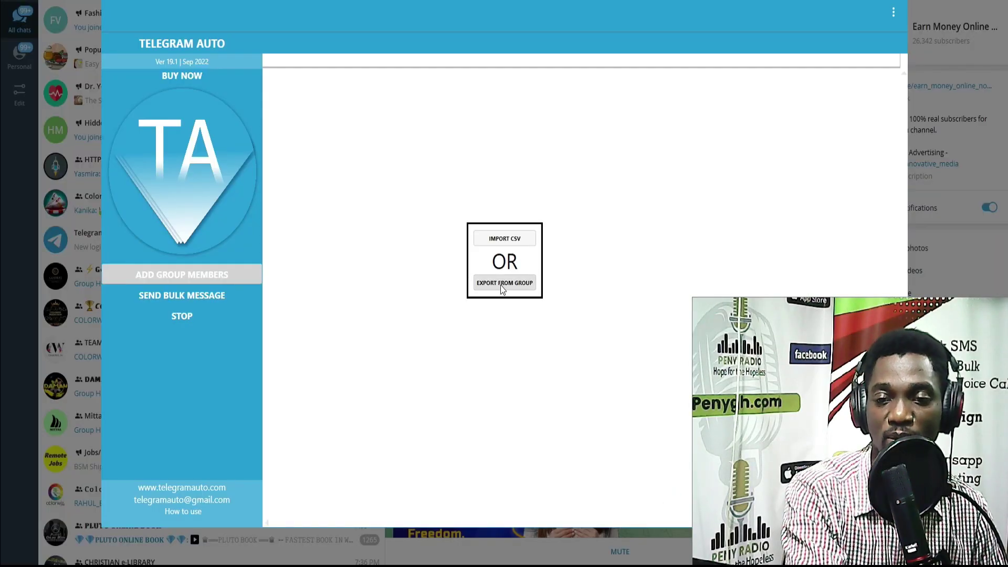
click(502, 283)
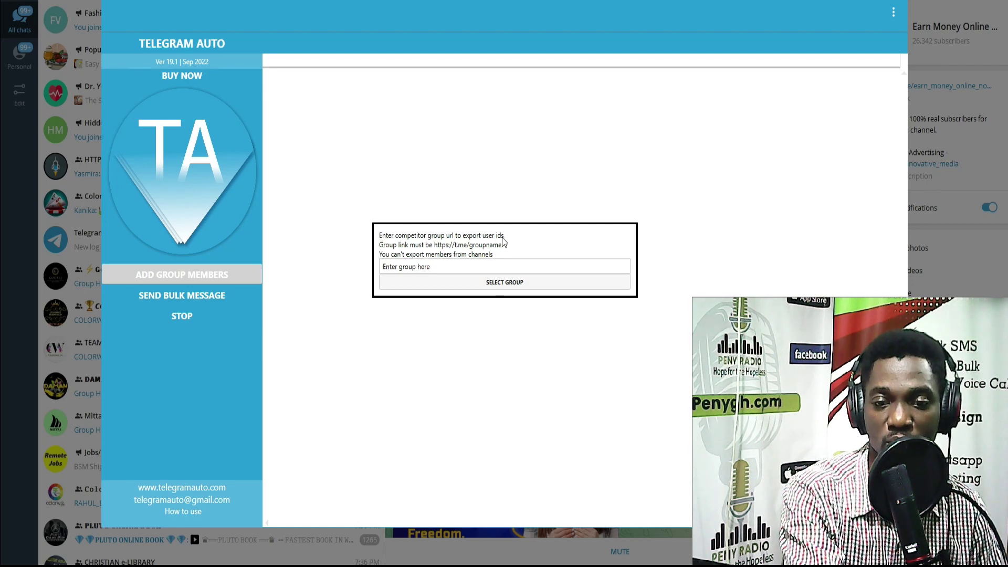
right_click(383, 266)
click(407, 310)
click(411, 310)
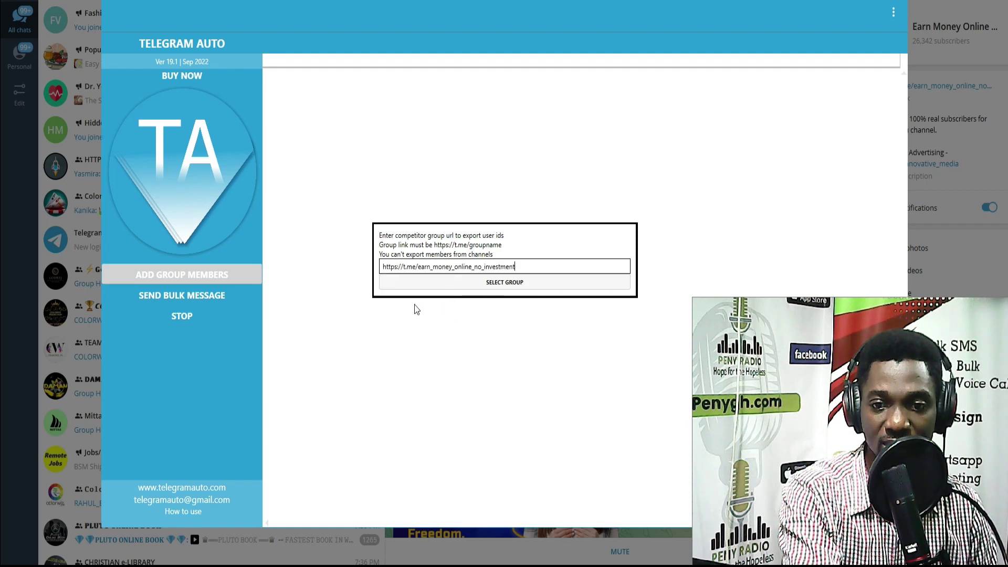
click(517, 285)
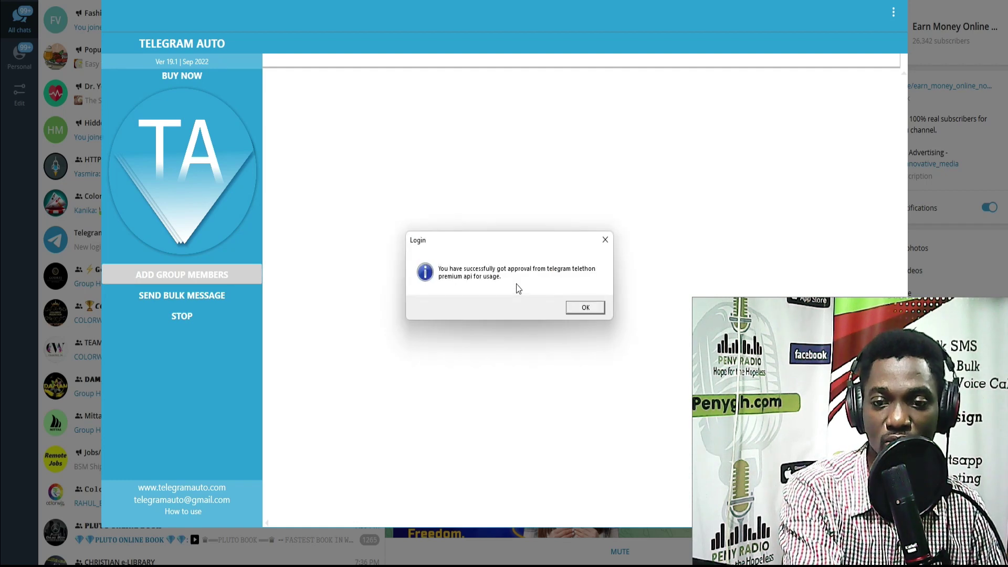